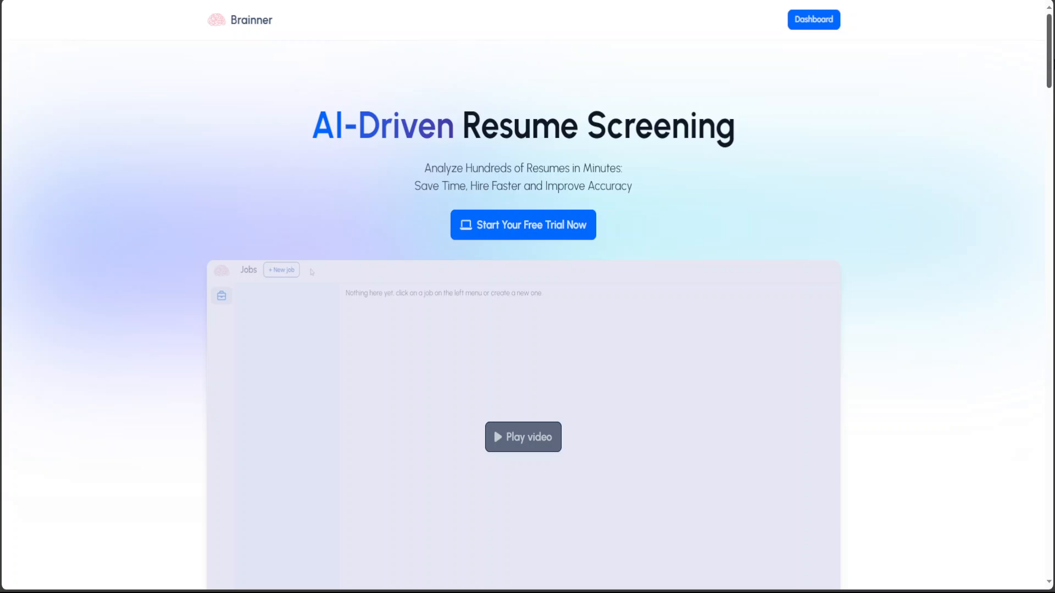
# Examine the Brainner home page sections on uploading a job description and customizing the role criteria
pyautogui.moveTo(1049, 63); pyautogui.dragTo(1049, 201)
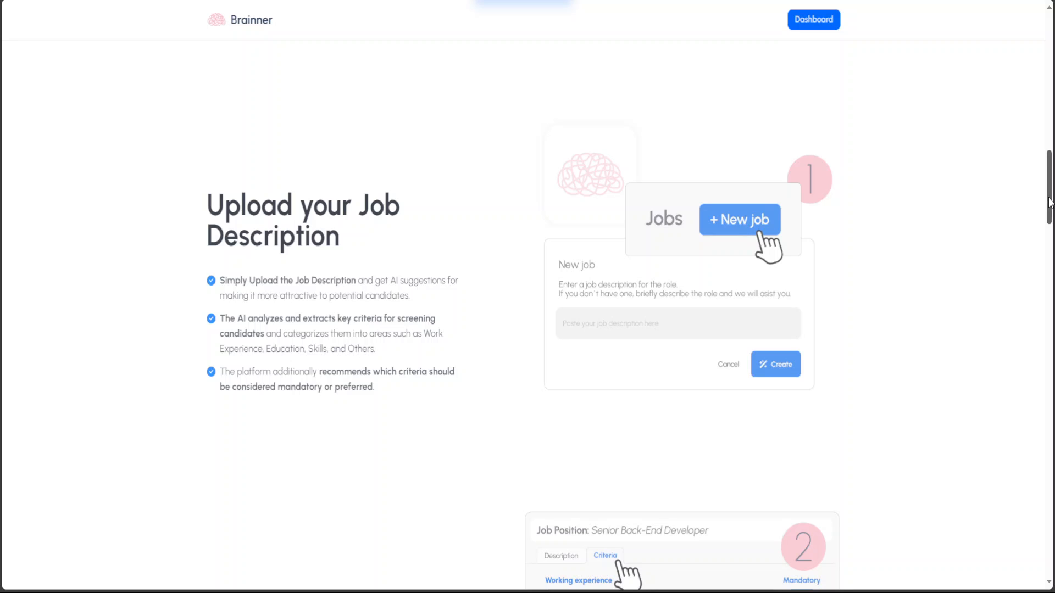
pyautogui.moveTo(1049, 203); pyautogui.dragTo(1050, 246)
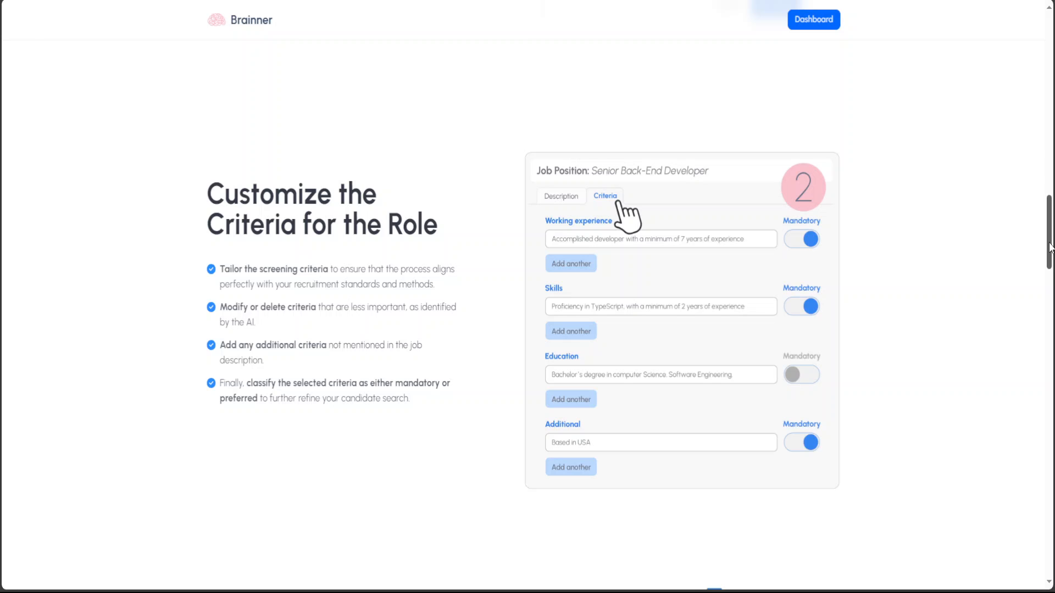
pyautogui.moveTo(1049, 245); pyautogui.dragTo(1036, 360)
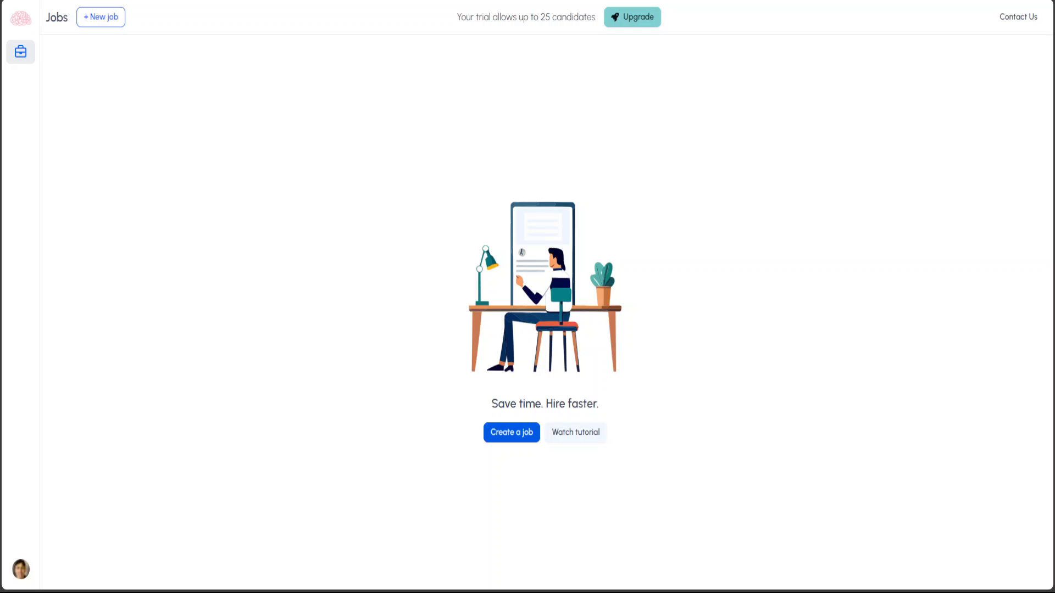
# Create a new job with the description "AI Engineer"
pyautogui.click(509, 433)
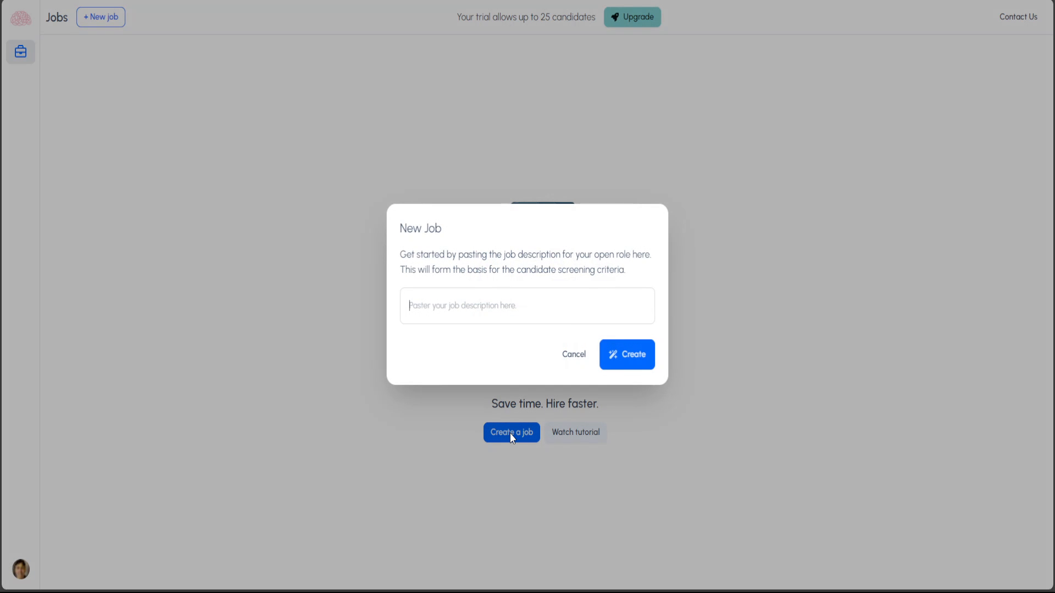
pyautogui.click(473, 306)
pyautogui.write('AI E')
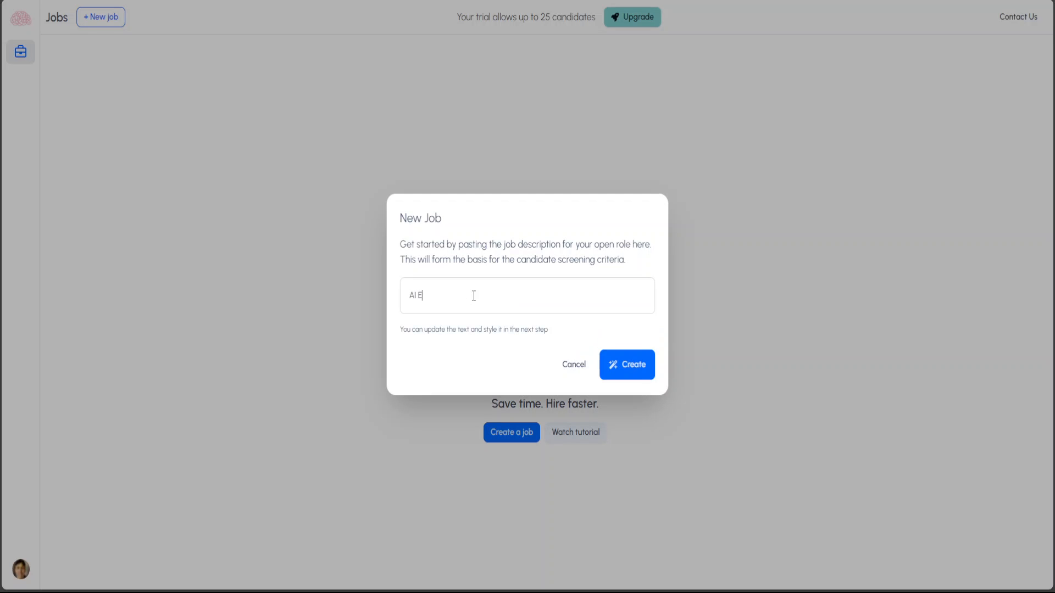
pyautogui.write('ngineering')
pyautogui.press('BackSpace')
pyautogui.press('BackSpace')
pyautogui.press('BackSpace')
pyautogui.click(621, 368)
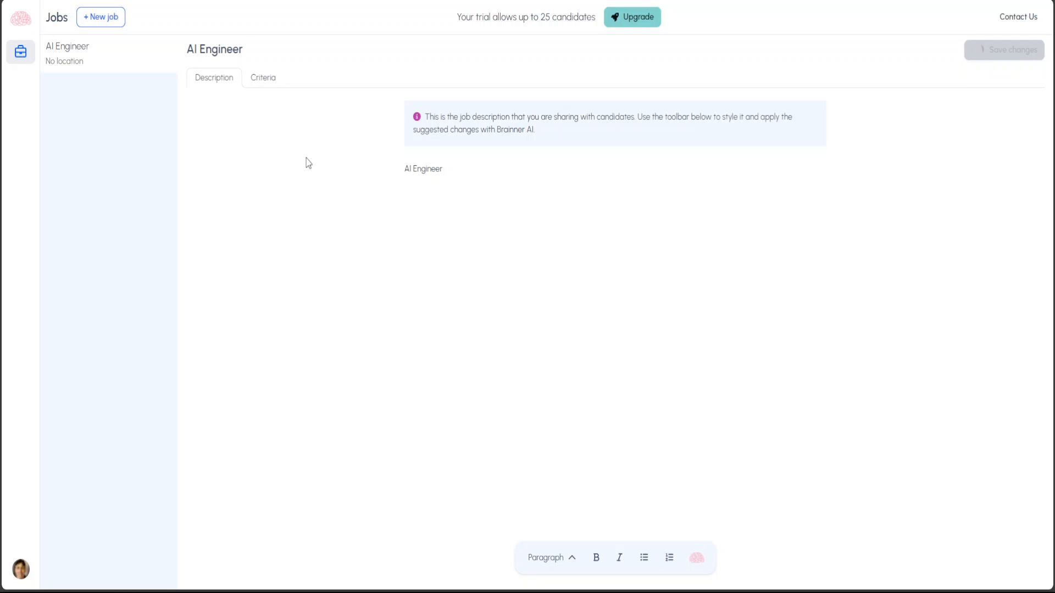
# Replace the default Work criterion of the AI Engineer job with "6 Months Experience"
pyautogui.click(266, 84)
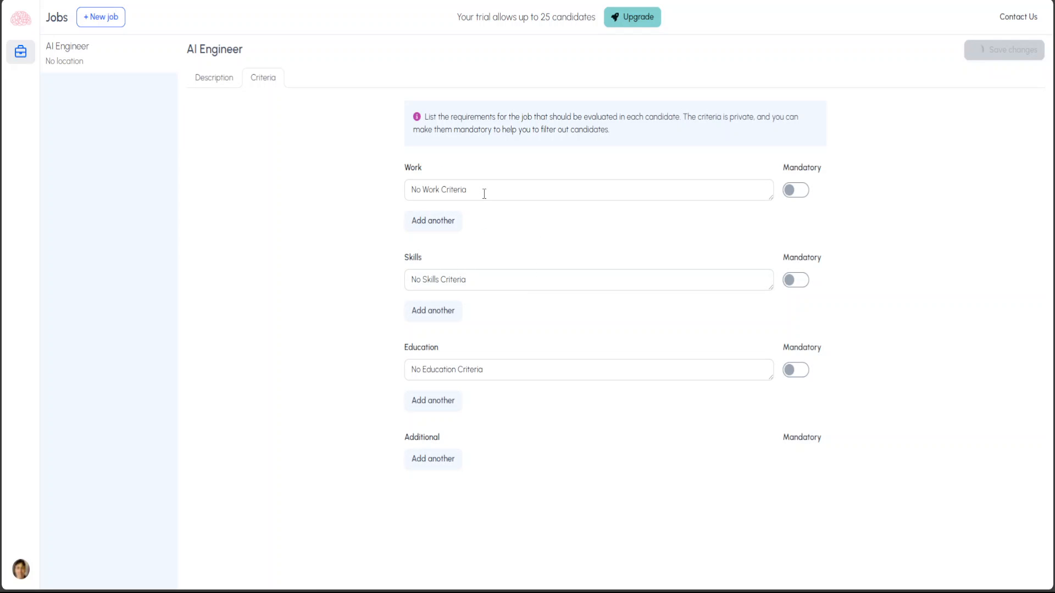
pyautogui.moveTo(485, 193); pyautogui.dragTo(342, 175)
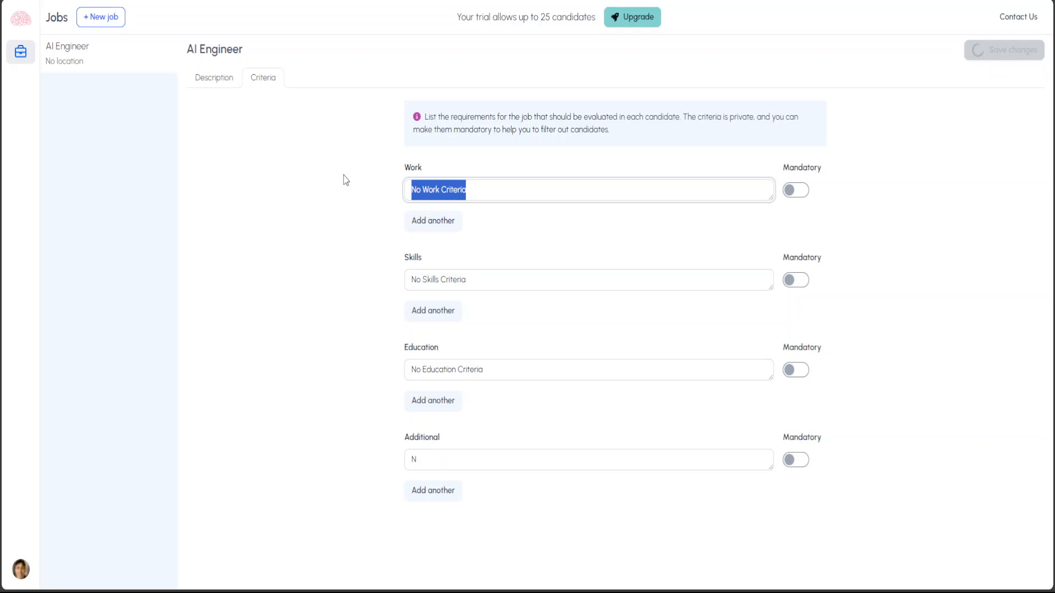
pyautogui.write('MO')
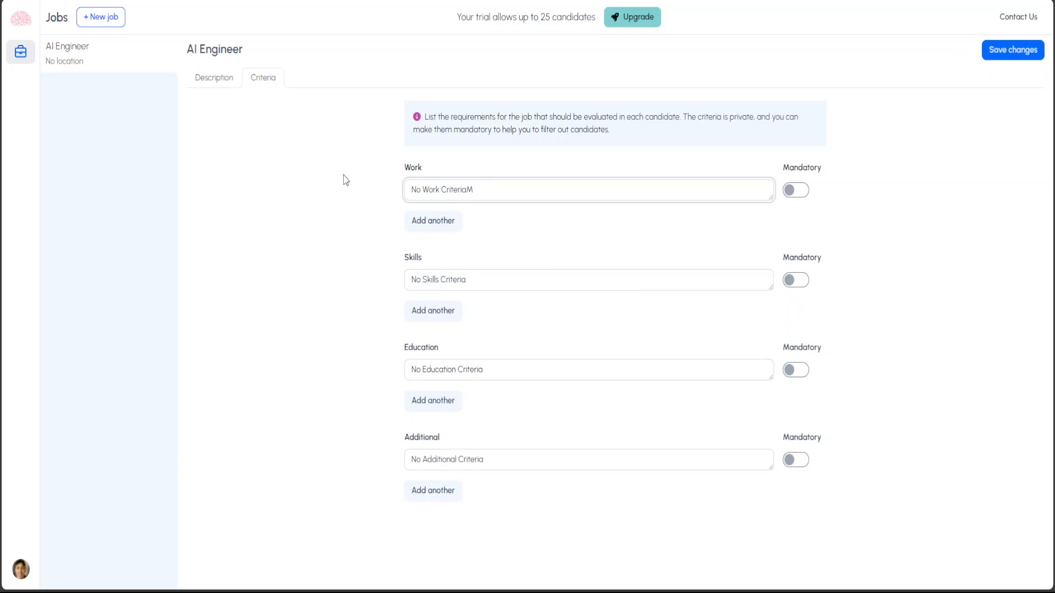
pyautogui.press('BackSpace')
pyautogui.press('BackSpace')
pyautogui.press('BackSpace')
pyautogui.press('BackSpace')
pyautogui.press('BackSpace')
pyautogui.press('BackSpace')
pyautogui.press('BackSpace')
pyautogui.press('BackSpace')
pyautogui.press('BackSpace')
pyautogui.press('BackSpace')
pyautogui.press('BackSpace')
pyautogui.press('BackSpace')
pyautogui.press('BackSpace')
pyautogui.press('BackSpace')
pyautogui.press('BackSpace')
pyautogui.press('BackSpace')
pyautogui.press('BackSpace')
pyautogui.write('6 mONTH')
pyautogui.press('BackSpace')
pyautogui.press('BackSpace')
pyautogui.press('BackSpace')
pyautogui.press('BackSpace')
pyautogui.press('BackSpace')
pyautogui.press('BackSpace')
pyautogui.write('Months Experience')
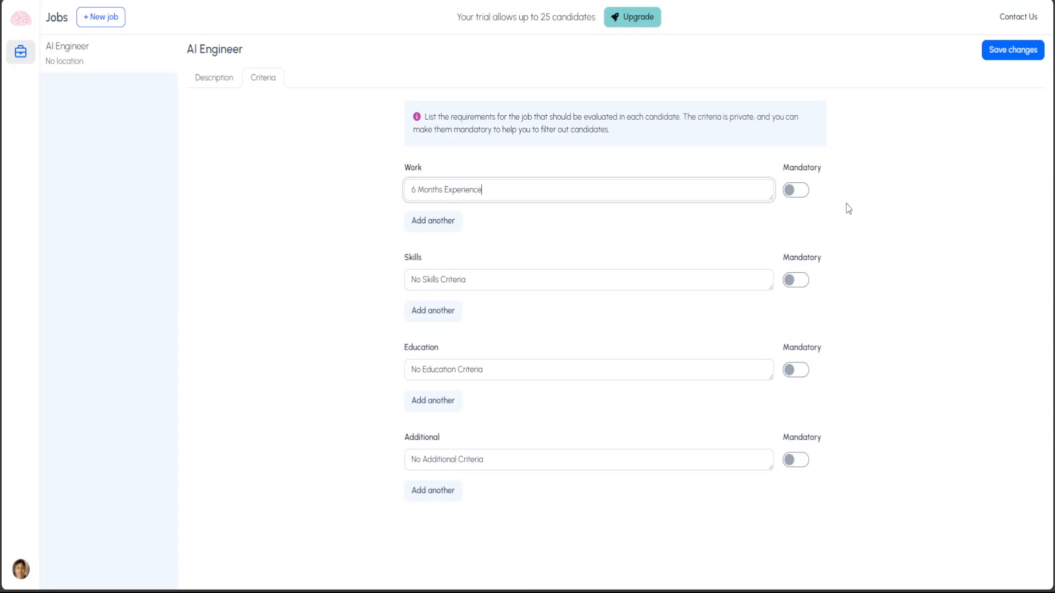
# Add a second Work criterion, "Any IT experience of 1 year", and make it mandatory
pyautogui.click(432, 226)
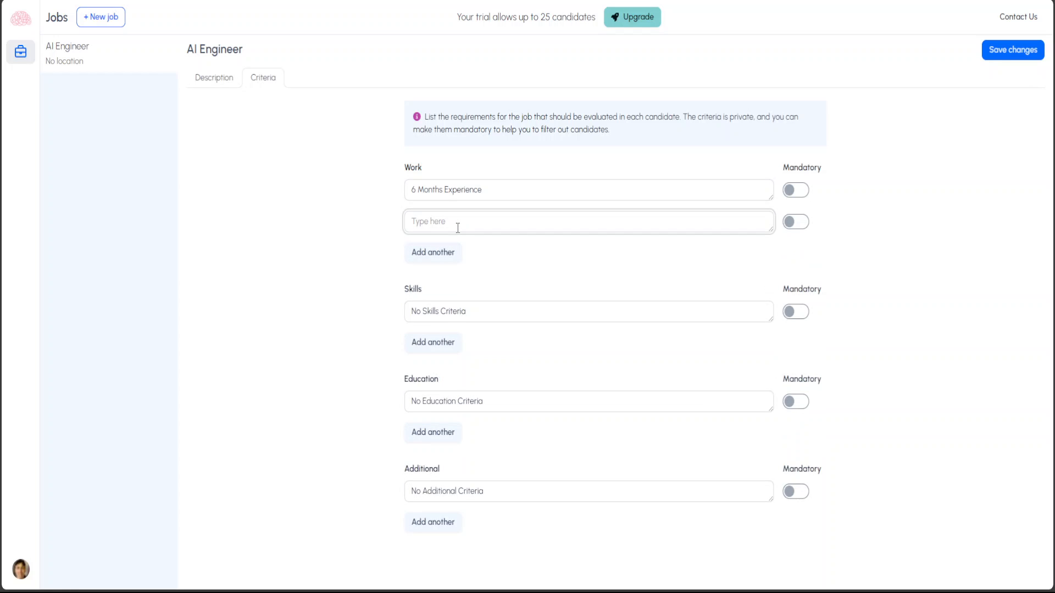
pyautogui.write('Any IT experience of 1 year')
pyautogui.click(807, 225)
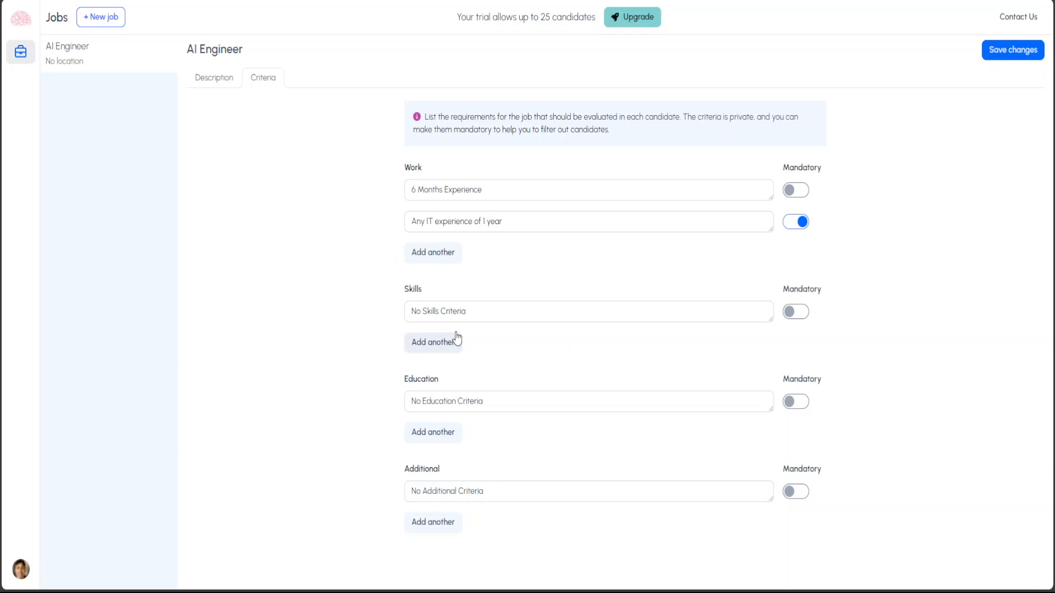
# Replace the default Skills criterion with "Gen AI Introduction"
pyautogui.moveTo(497, 311); pyautogui.dragTo(354, 316)
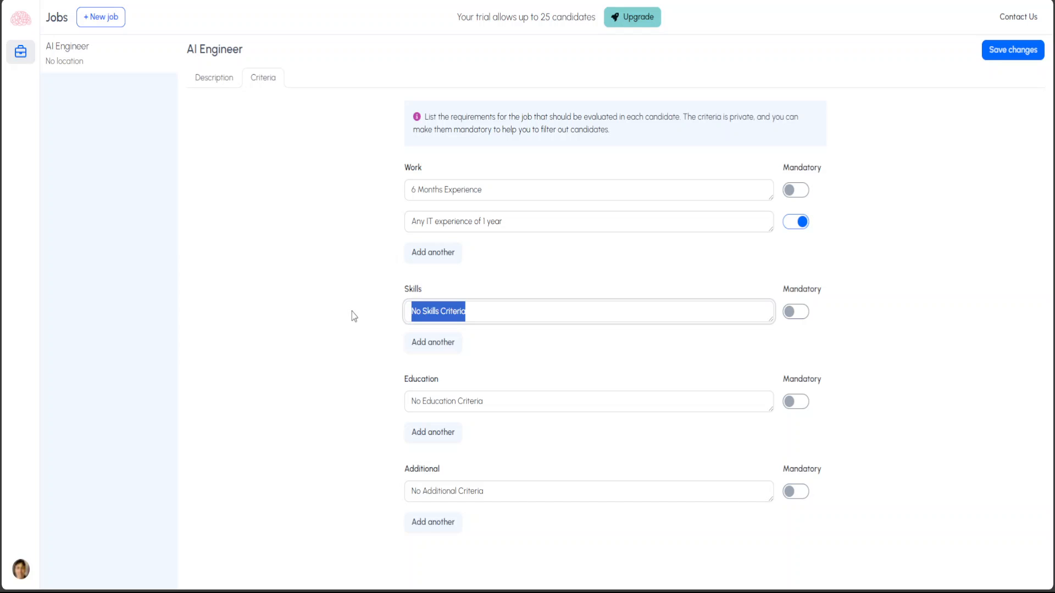
pyautogui.write('Must h')
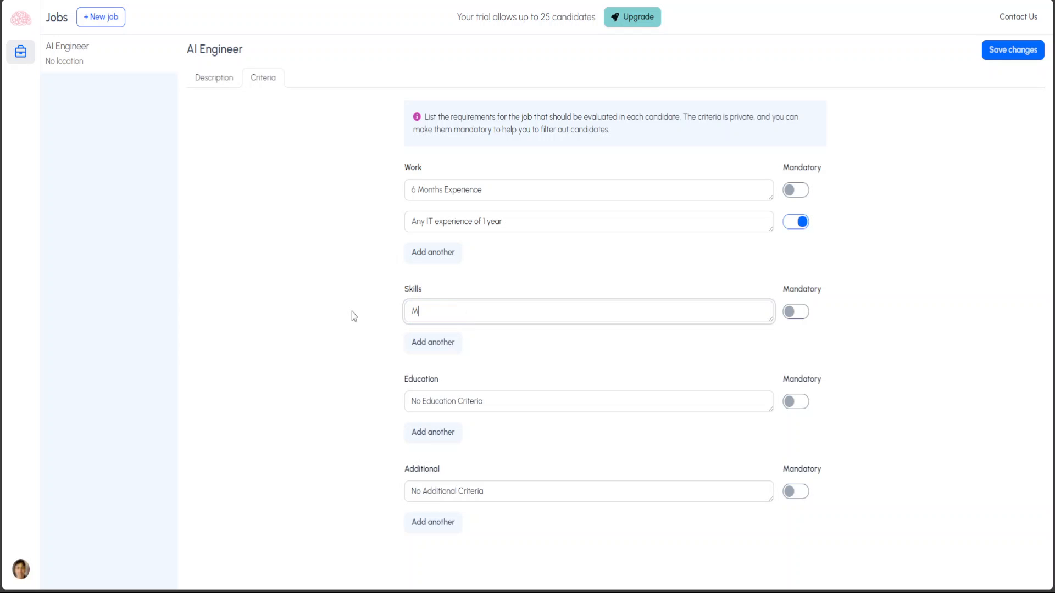
pyautogui.press('BackSpace')
pyautogui.press('BackSpace')
pyautogui.press('BackSpace')
pyautogui.press('BackSpace')
pyautogui.press('BackSpace')
pyautogui.press('BackSpace')
pyautogui.write('Gen AI INTR')
pyautogui.press('BackSpace')
pyautogui.press('BackSpace')
pyautogui.press('BackSpace')
pyautogui.write('ntroduction')
# Replace the default Education criterion with "Bachelors", correcting its spelling, and make it mandatory
pyautogui.doubleClick(502, 403)
pyautogui.hotkey('ctrl', 'a')
pyautogui.write('Bach')
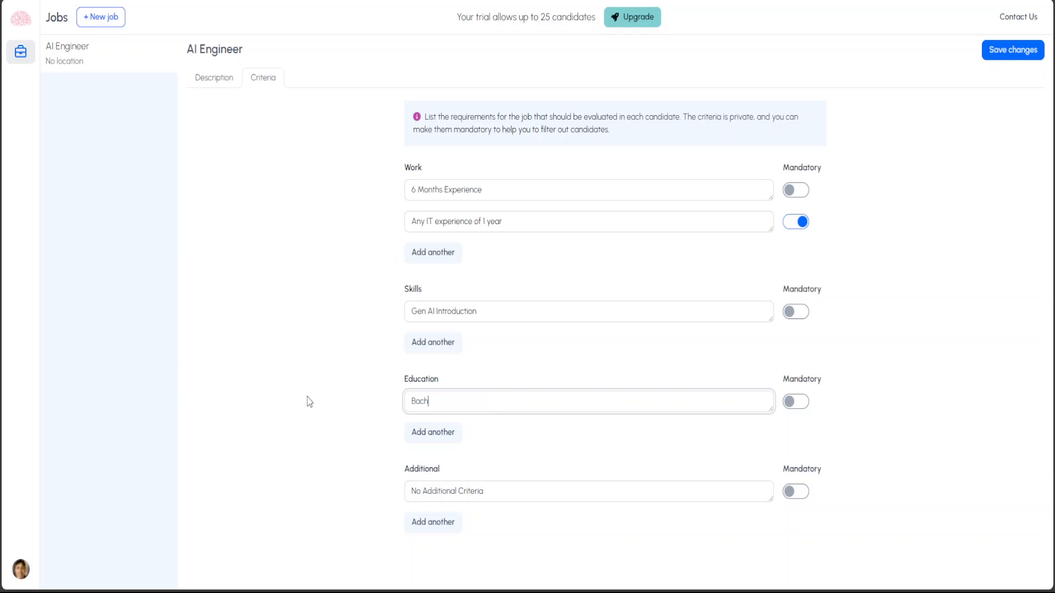
pyautogui.write('erlors')
pyautogui.rightClick(440, 403)
pyautogui.click(473, 416)
pyautogui.click(798, 405)
# Replace the default Additional criterion with "Based in Australia" and save the job changes
pyautogui.moveTo(497, 491); pyautogui.dragTo(307, 434)
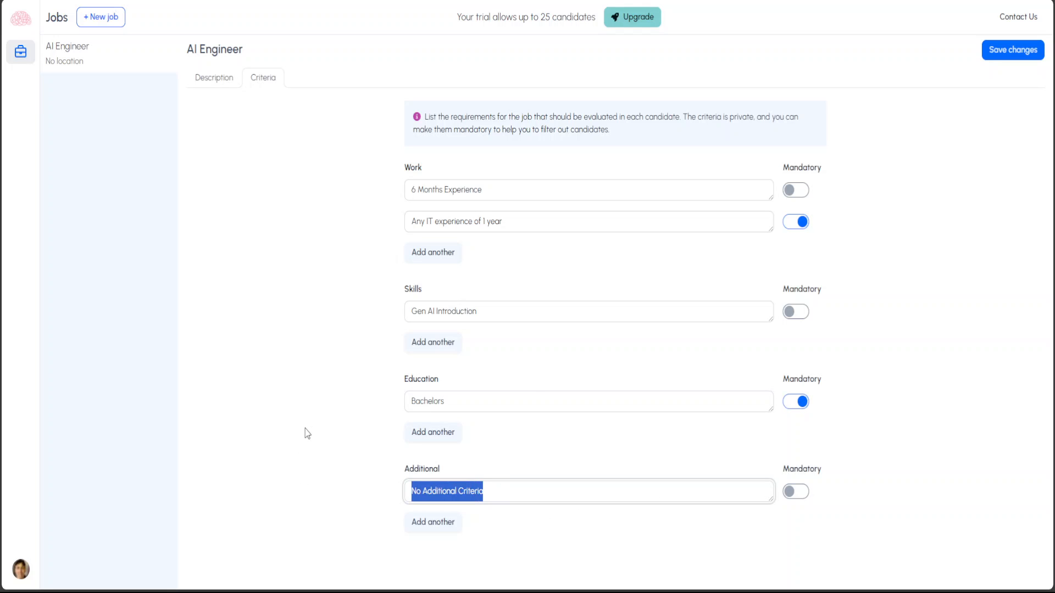
pyautogui.write('Based ')
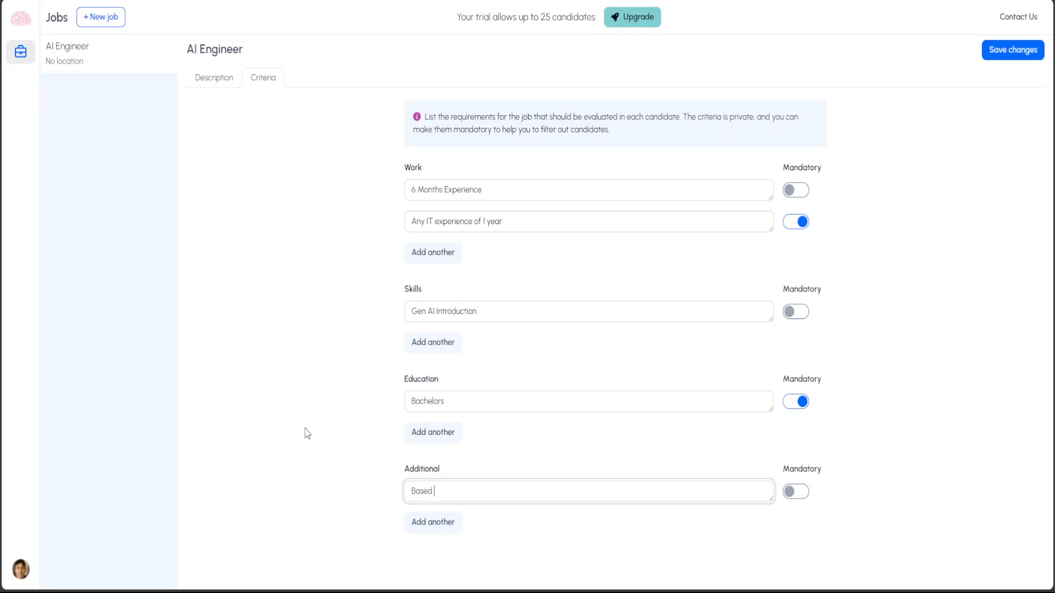
pyautogui.write('in Australia')
pyautogui.click(995, 54)
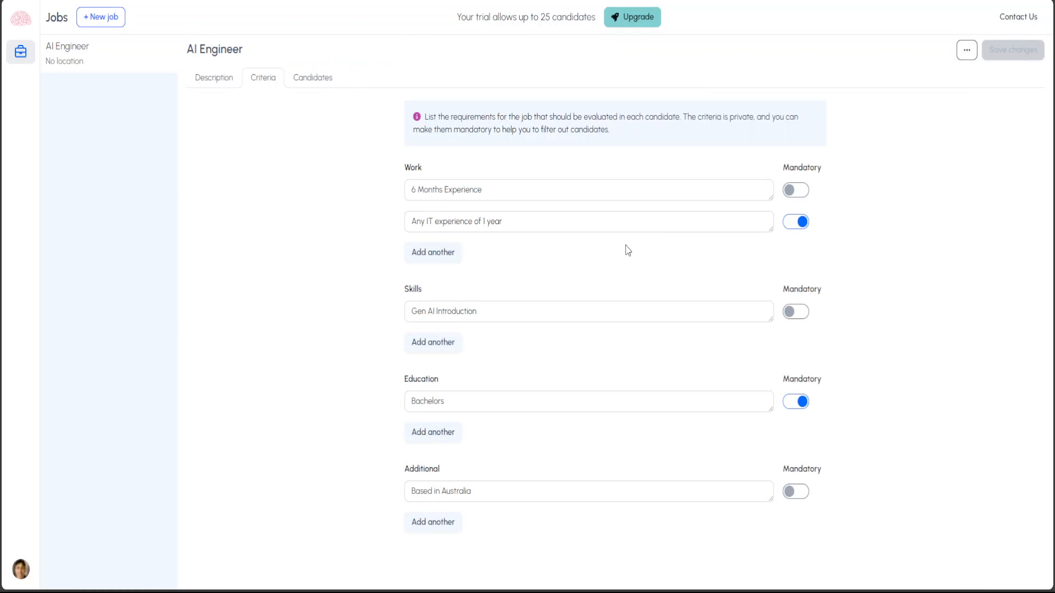
# Open the job's candidates and save the candidate profile with the default attributes Name, Email, Current company, Current role and Location
pyautogui.click(310, 83)
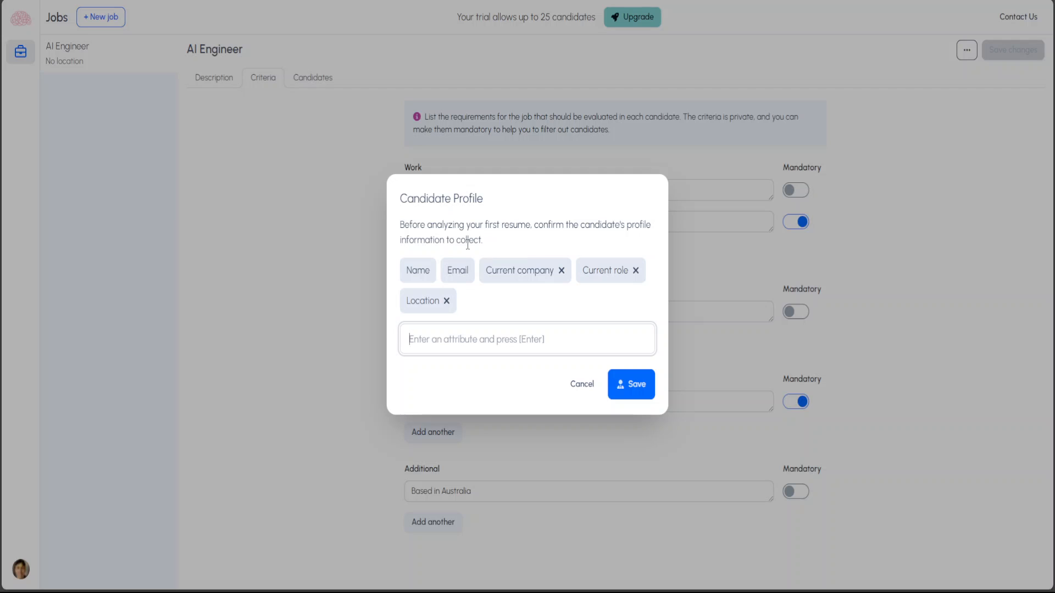
pyautogui.click(421, 269)
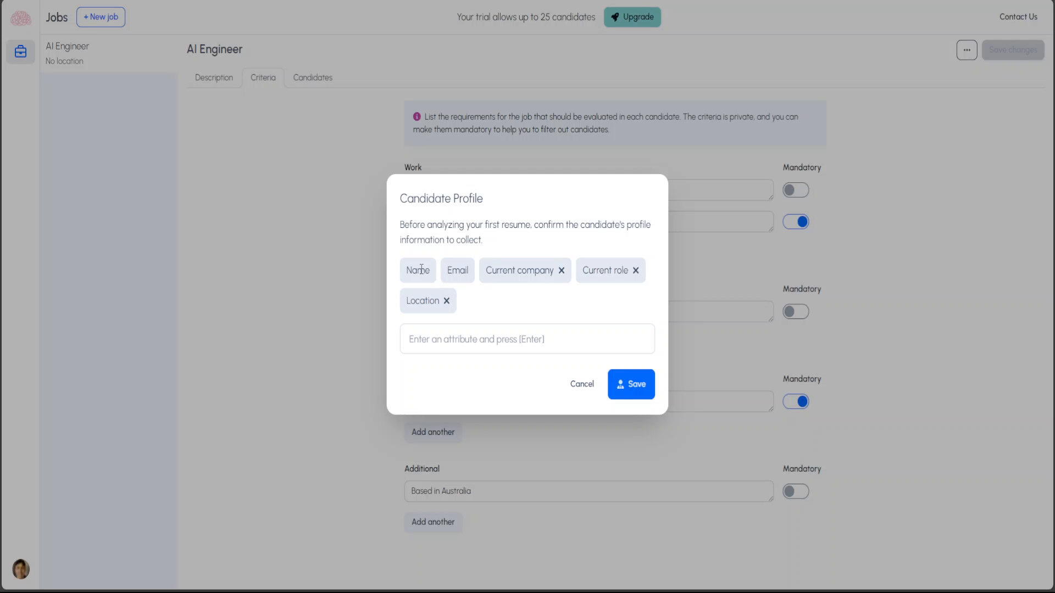
pyautogui.click(455, 346)
pyautogui.click(639, 388)
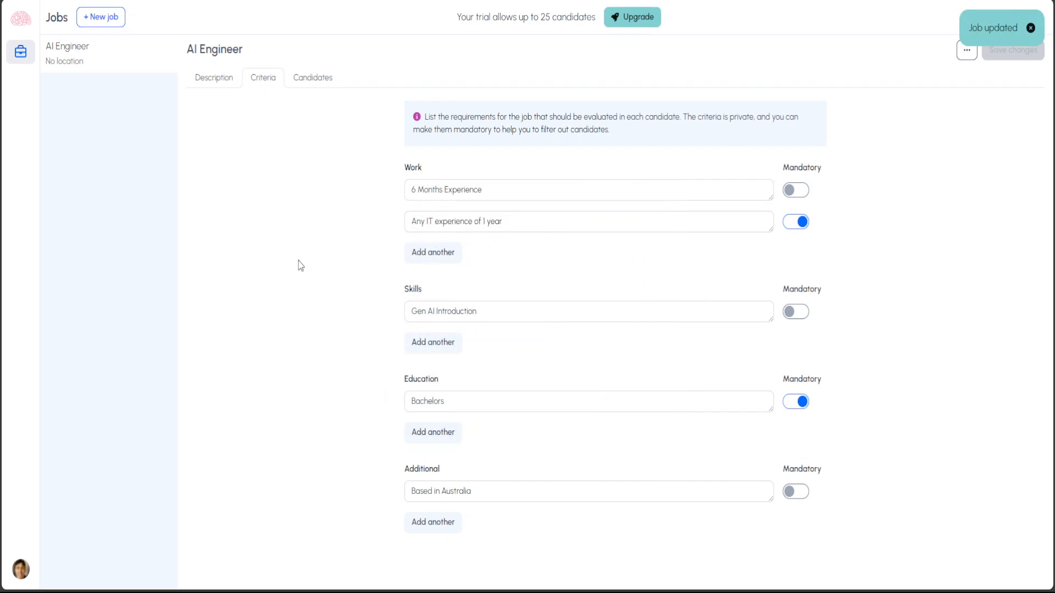
# Add a candidate's resume to the AI Engineer job and inspect the candidate's mandatory criteria results
pyautogui.click(323, 85)
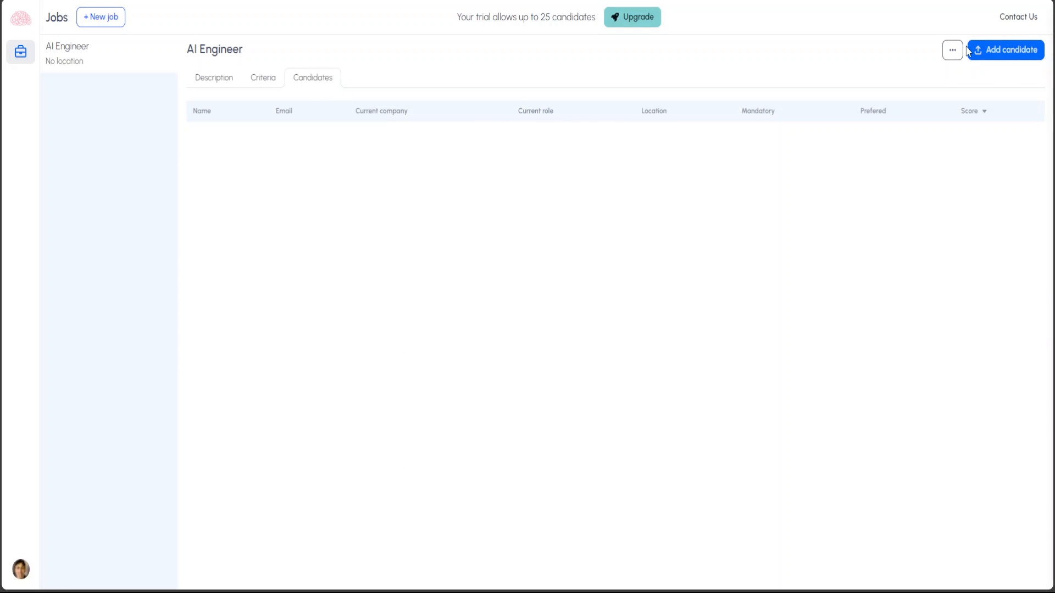
pyautogui.click(1022, 56)
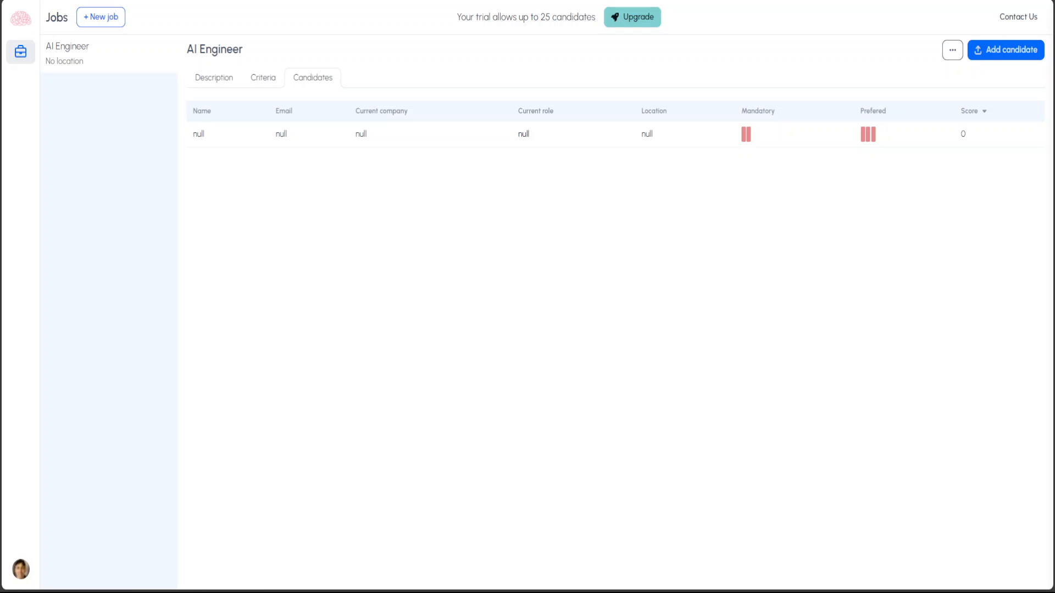
pyautogui.moveTo(745, 134)
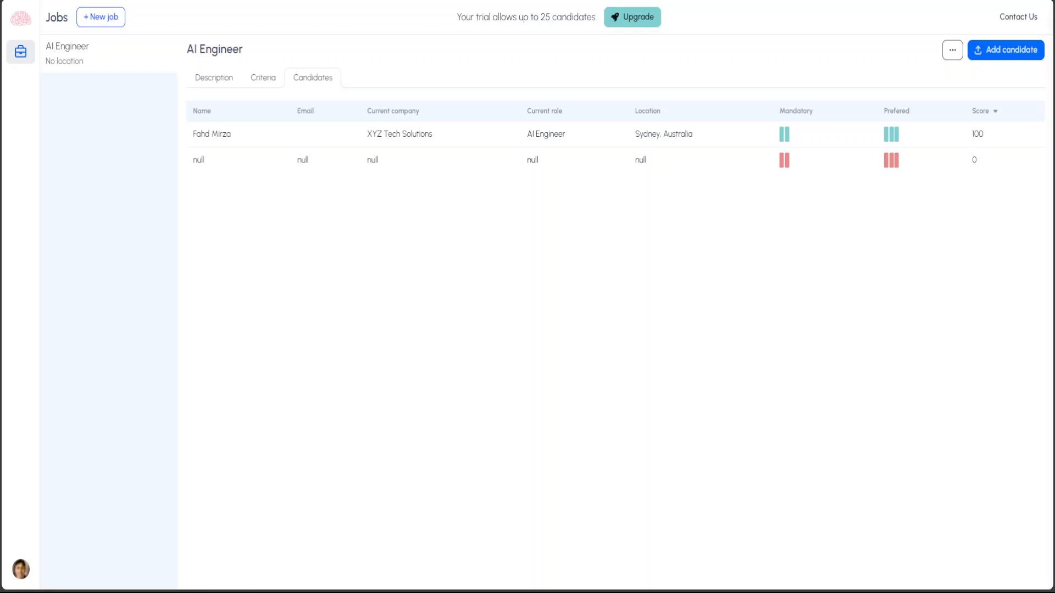
# Review the job's criteria and compare them with the mandatory and preferred results of the top-scoring candidate
pyautogui.click(260, 79)
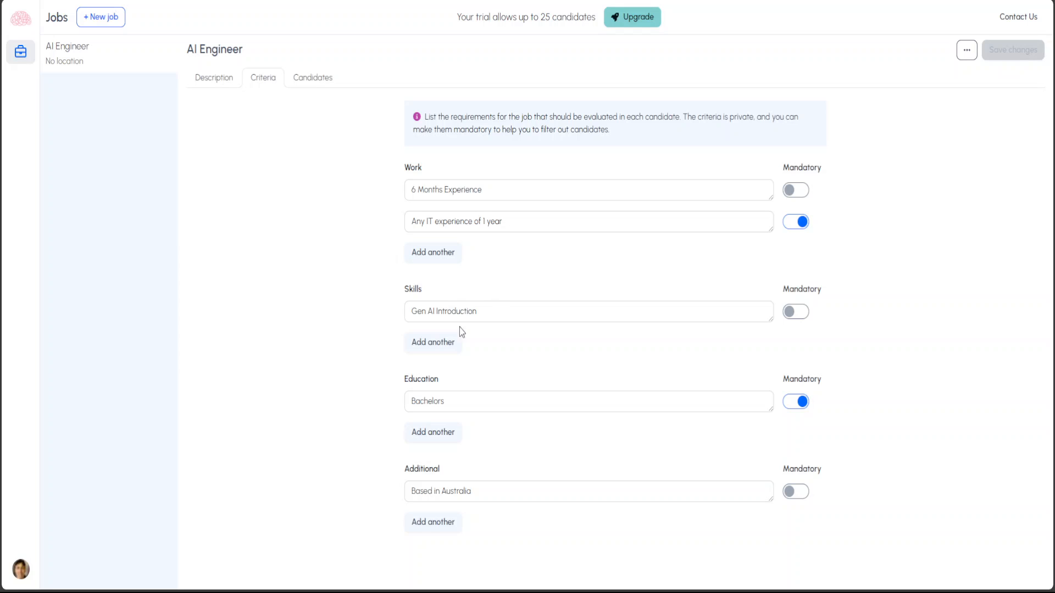
pyautogui.click(309, 82)
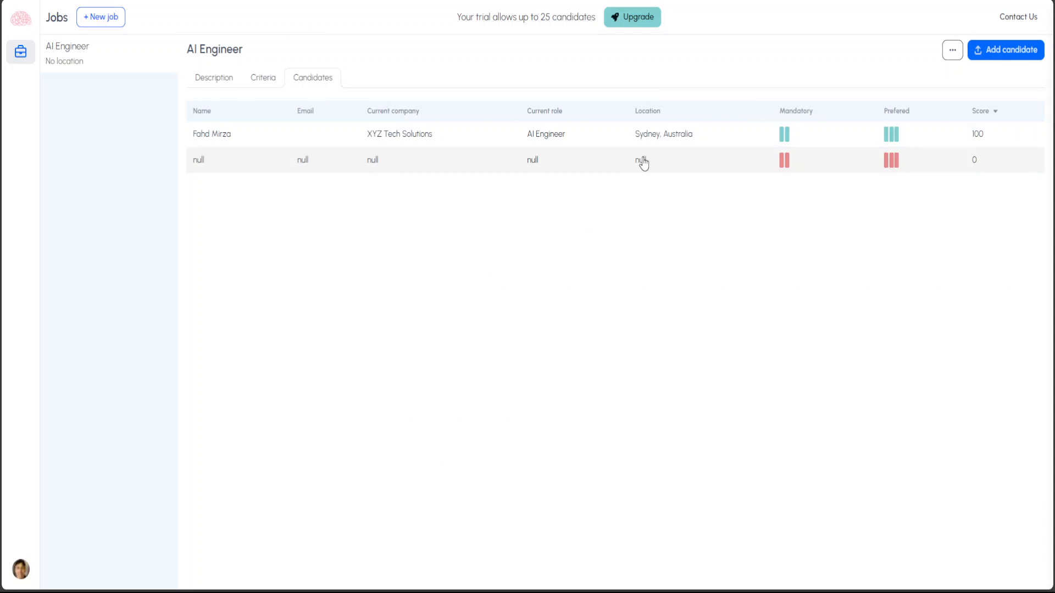
pyautogui.moveTo(786, 137)
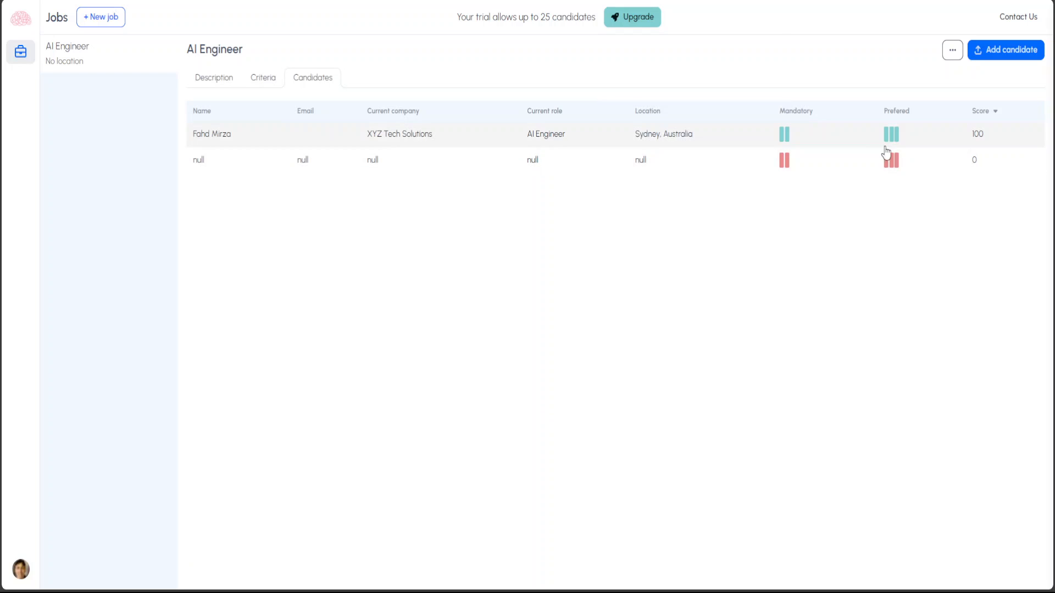
pyautogui.moveTo(894, 142)
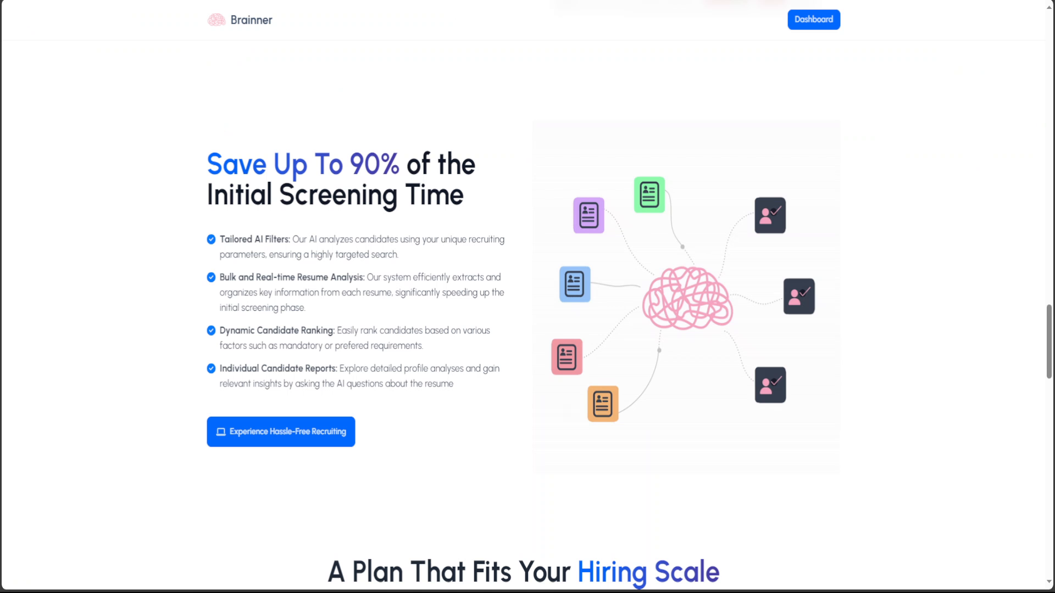
# Return to the beginning of the Brainner home page to view its resume screening introduction
pyautogui.moveTo(1051, 324); pyautogui.dragTo(1052, 43)
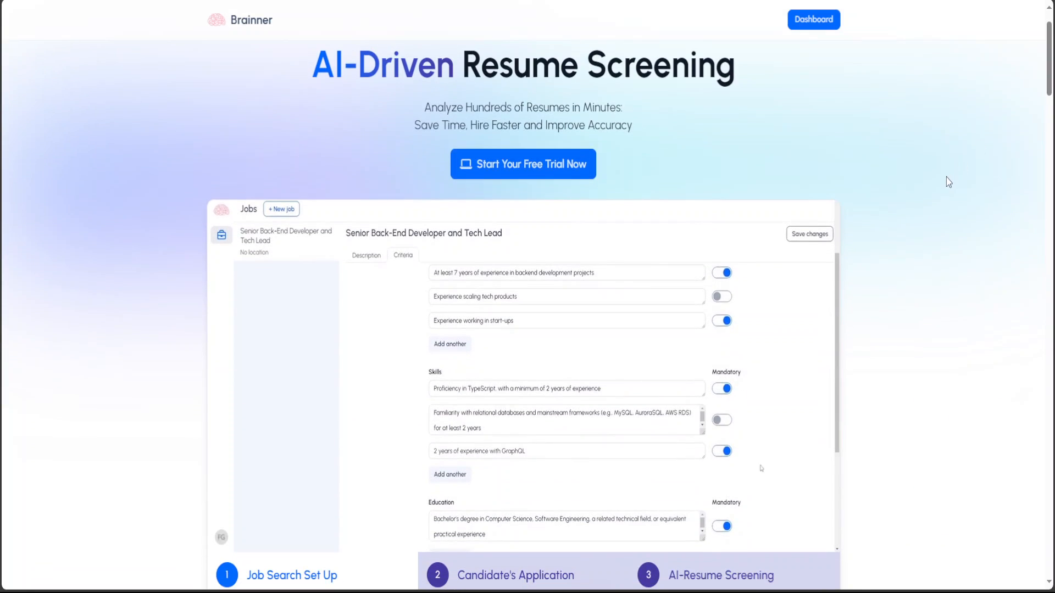